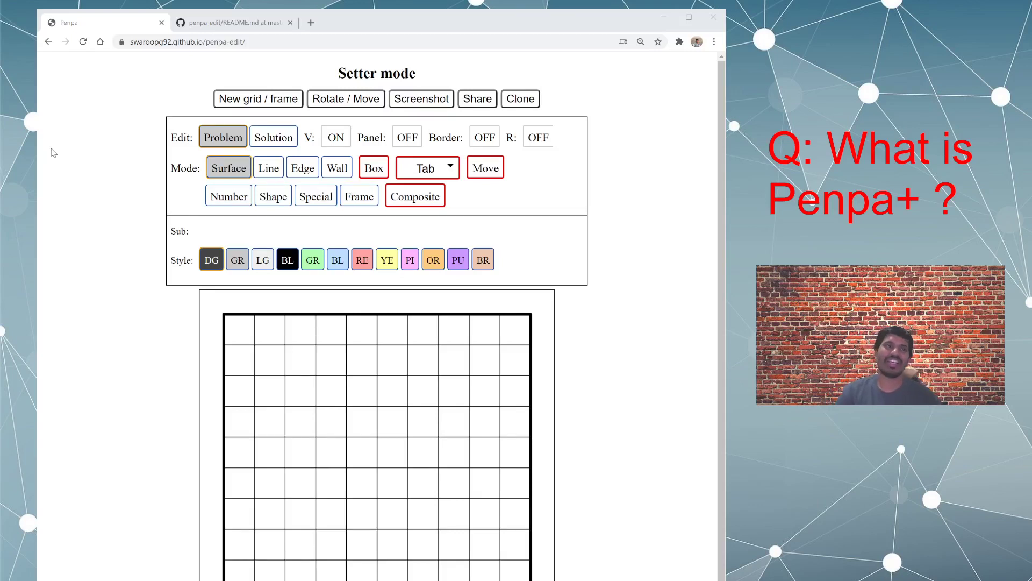
# Switch the editing layer from Problem to Solution
pyautogui.click(295, 43)
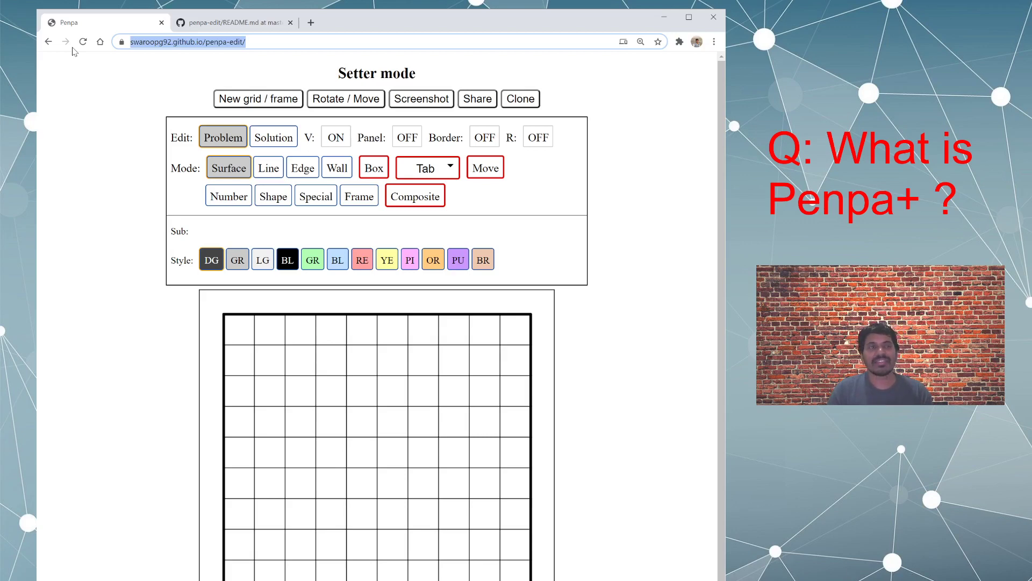
pyautogui.click(235, 196)
pyautogui.click(266, 196)
pyautogui.click(260, 171)
pyautogui.click(265, 137)
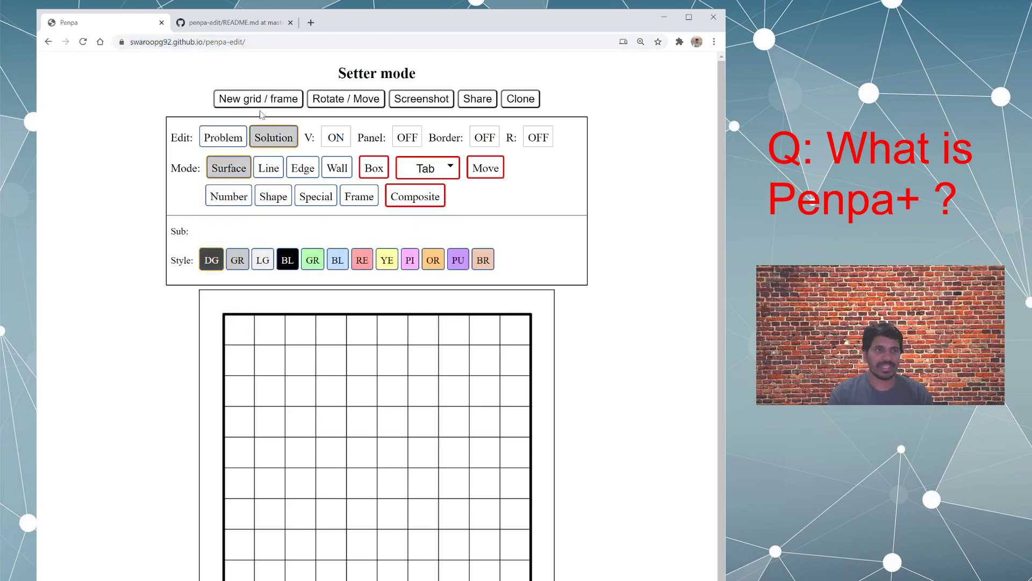
pyautogui.click(260, 101)
pyautogui.click(565, 227)
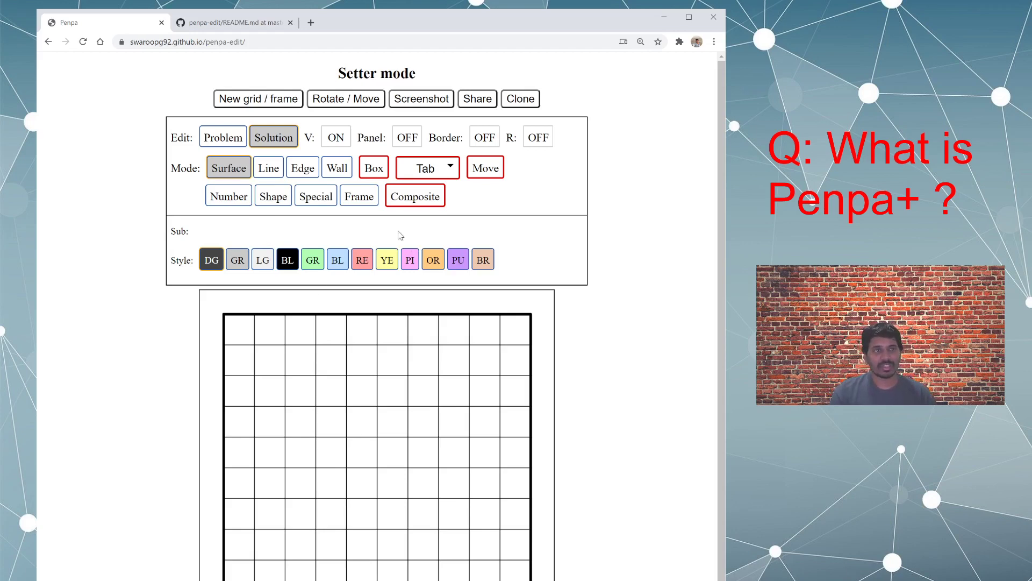
pyautogui.click(316, 42)
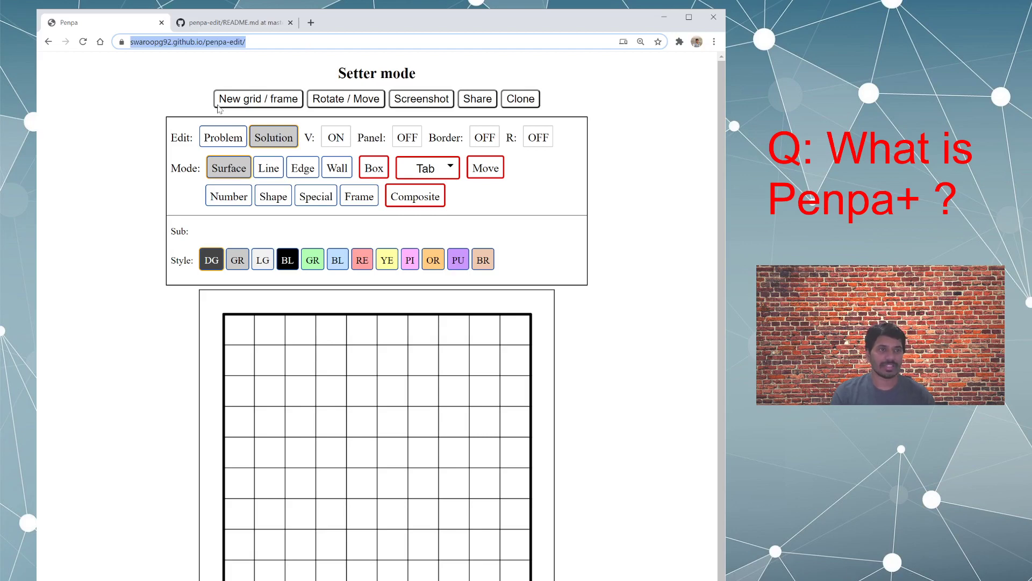
pyautogui.click(565, 99)
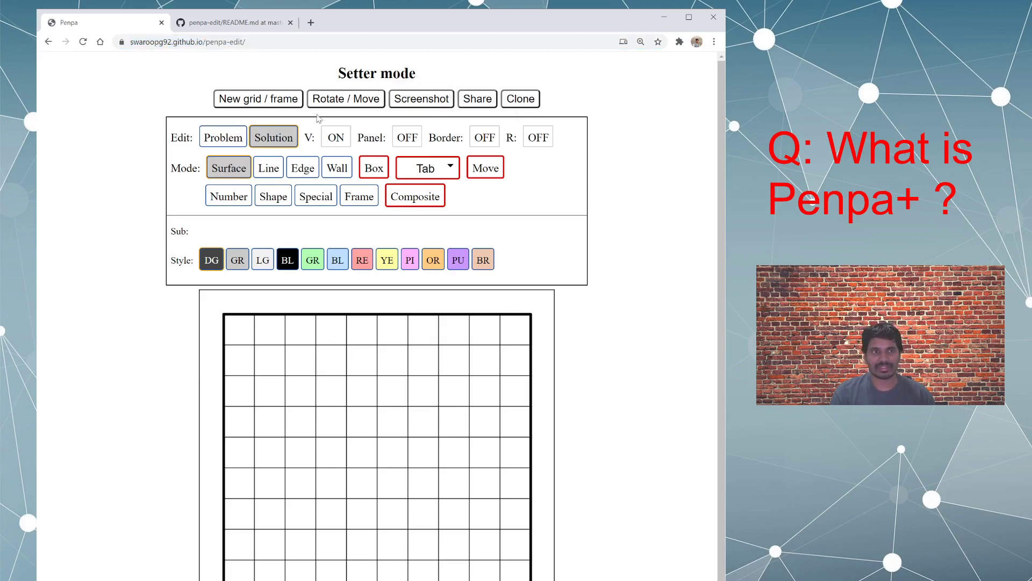
# Replace the board with a new Triangle grid of side 6 and display size 60
pyautogui.click(279, 104)
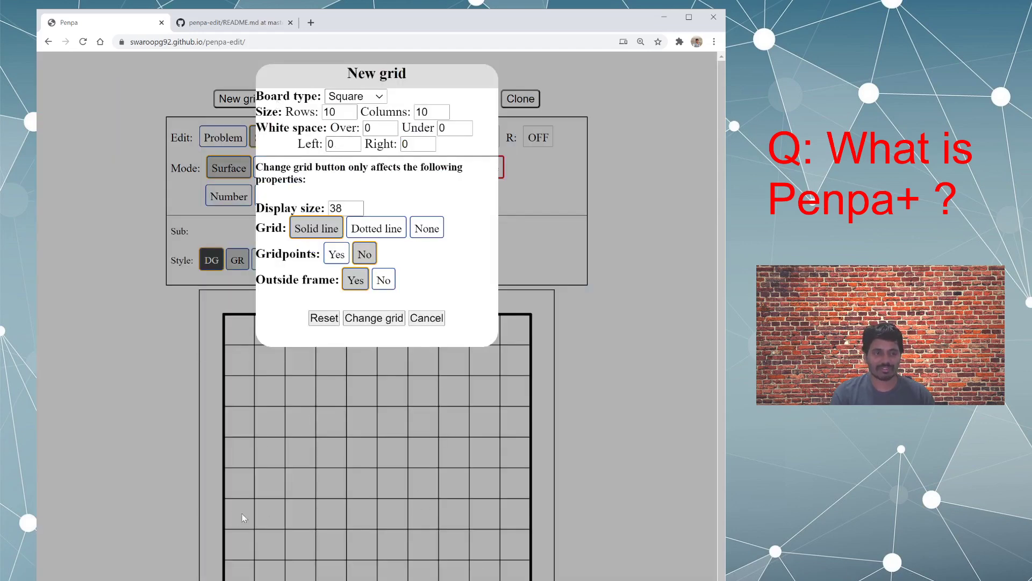
pyautogui.click(360, 102)
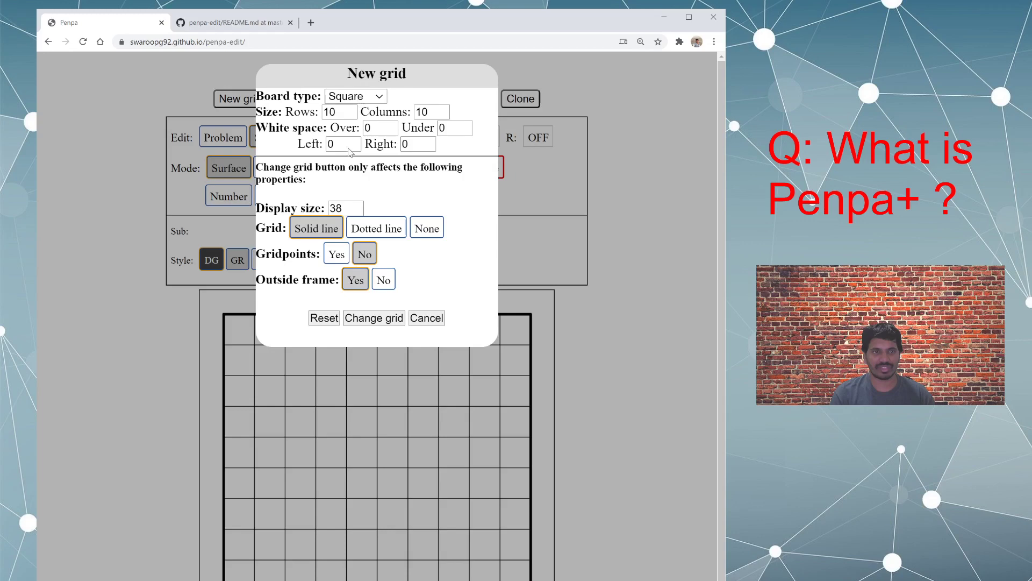
pyautogui.click(353, 145)
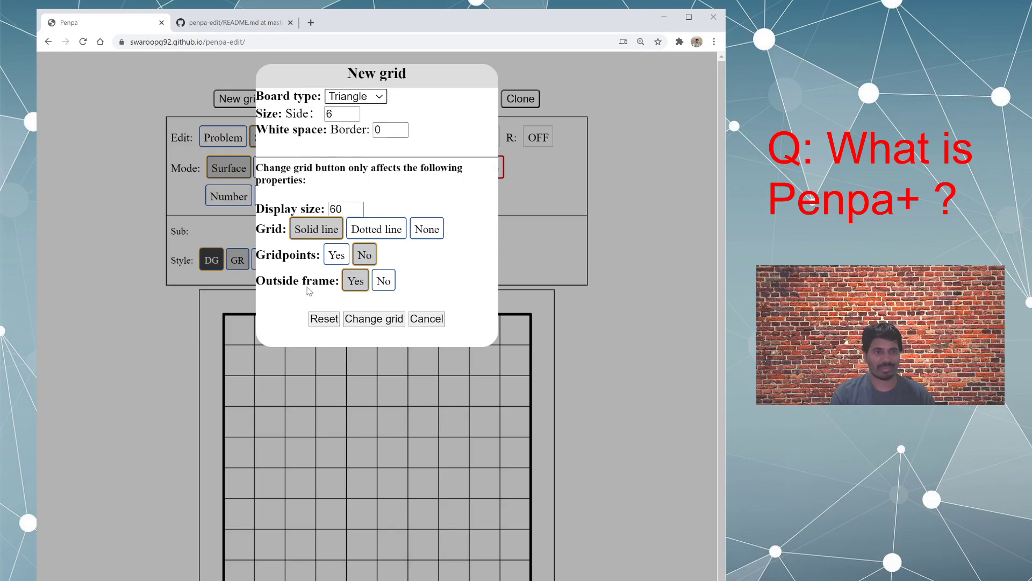
pyautogui.click(326, 318)
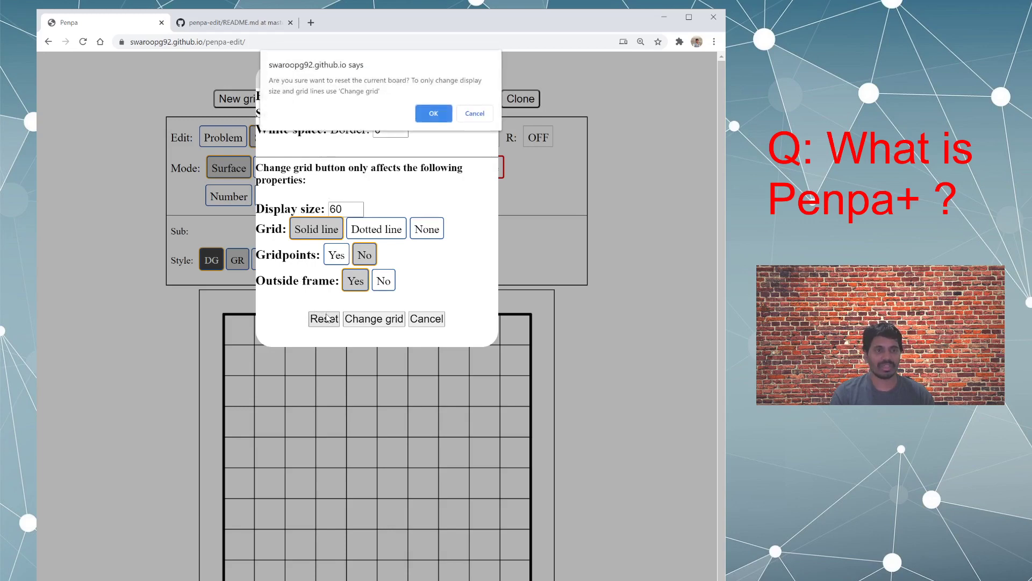
pyautogui.click(435, 115)
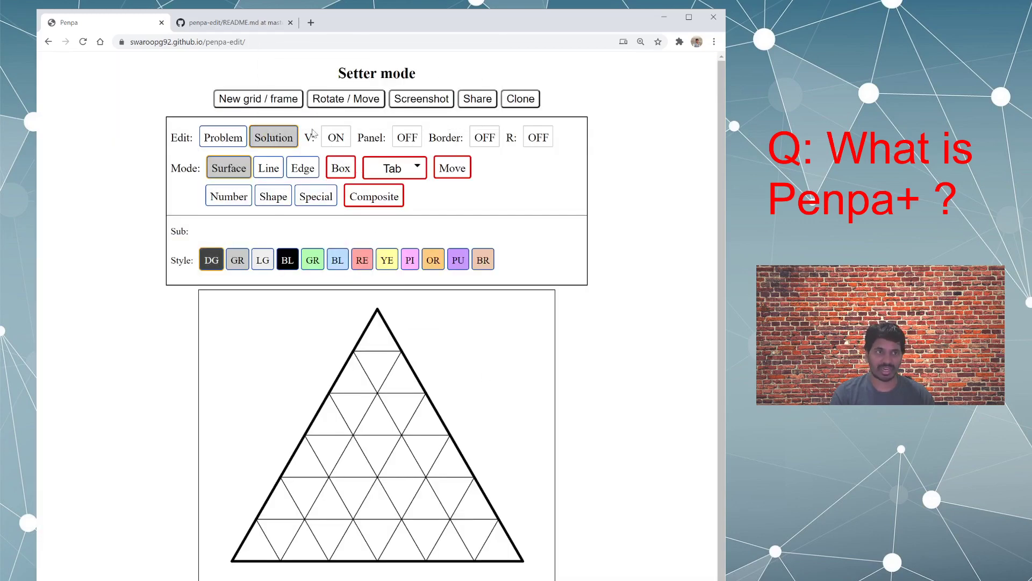
# Reset the board to a Square grid with 10 rows, 10 columns and display size 38
pyautogui.click(269, 102)
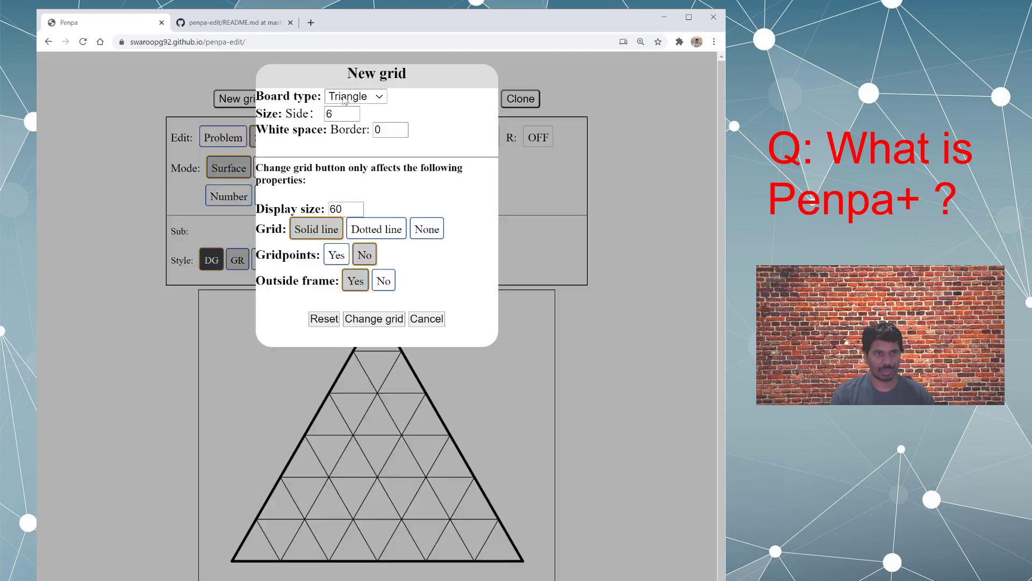
pyautogui.click(320, 320)
pyautogui.click(374, 321)
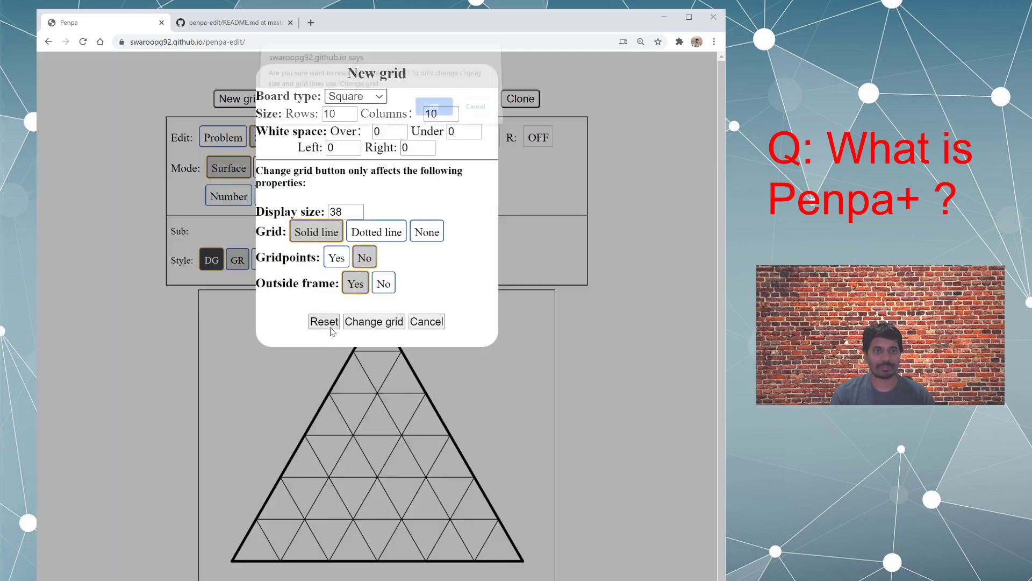
pyautogui.click(440, 113)
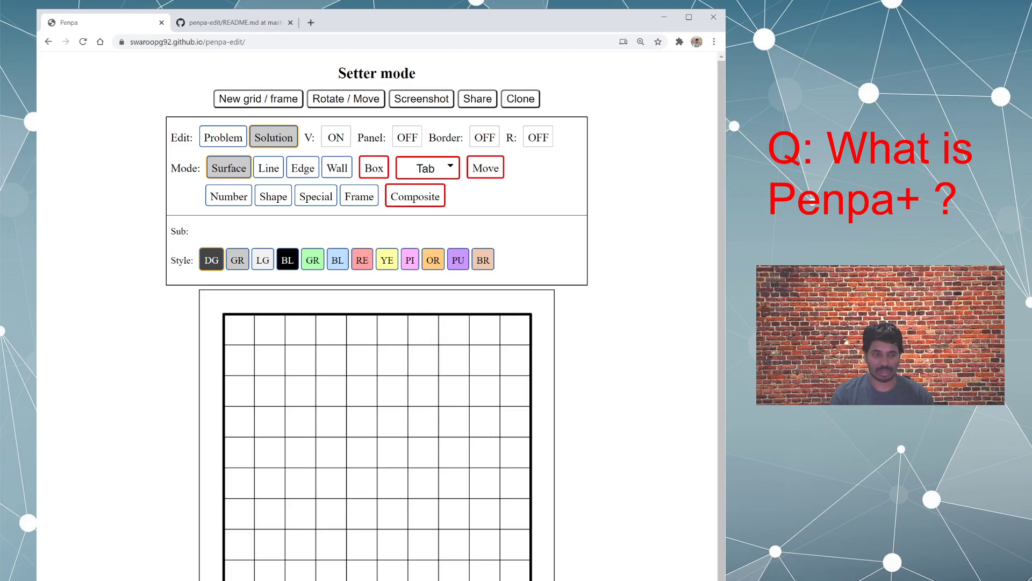
# Shade a freehand trail of dark grey cells on the grid, and erase all Surface mode elements
pyautogui.moveTo(337, 387)
pyautogui.mouseDown()
pyautogui.moveTo(472, 451)
pyautogui.moveTo(389, 528)
pyautogui.mouseUp()
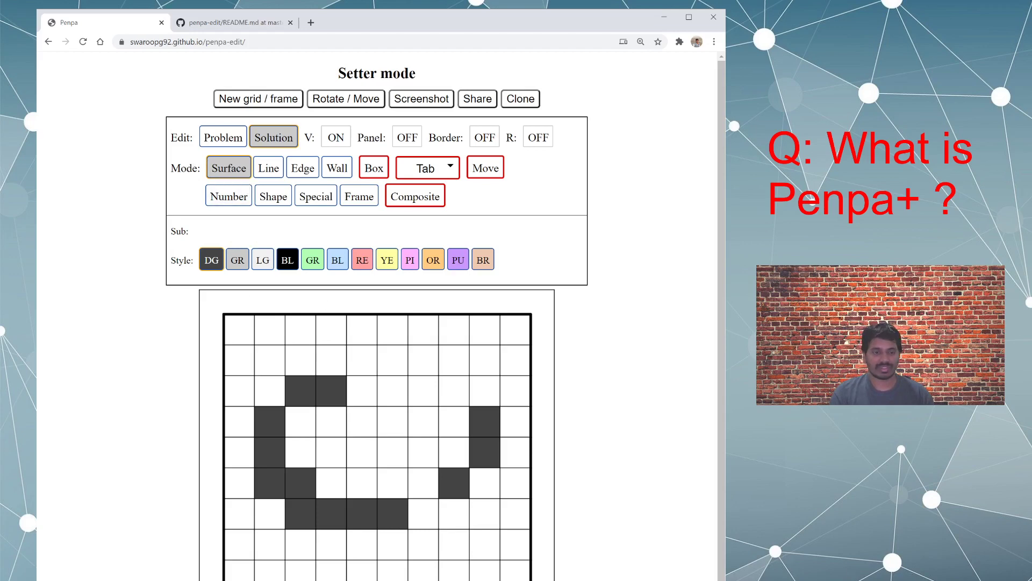
pyautogui.hotkey('ctrl', 'Delete')
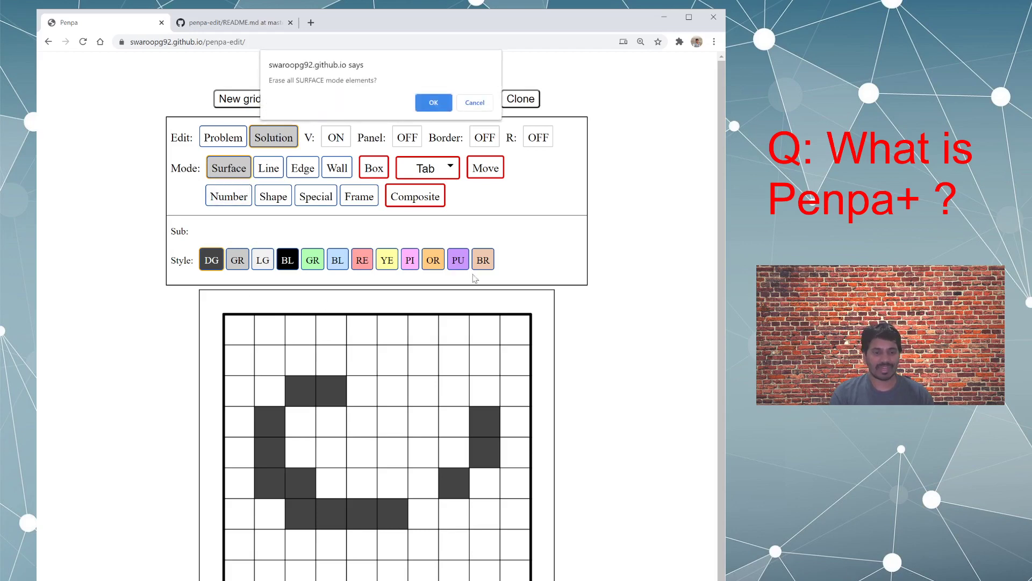
pyautogui.click(423, 105)
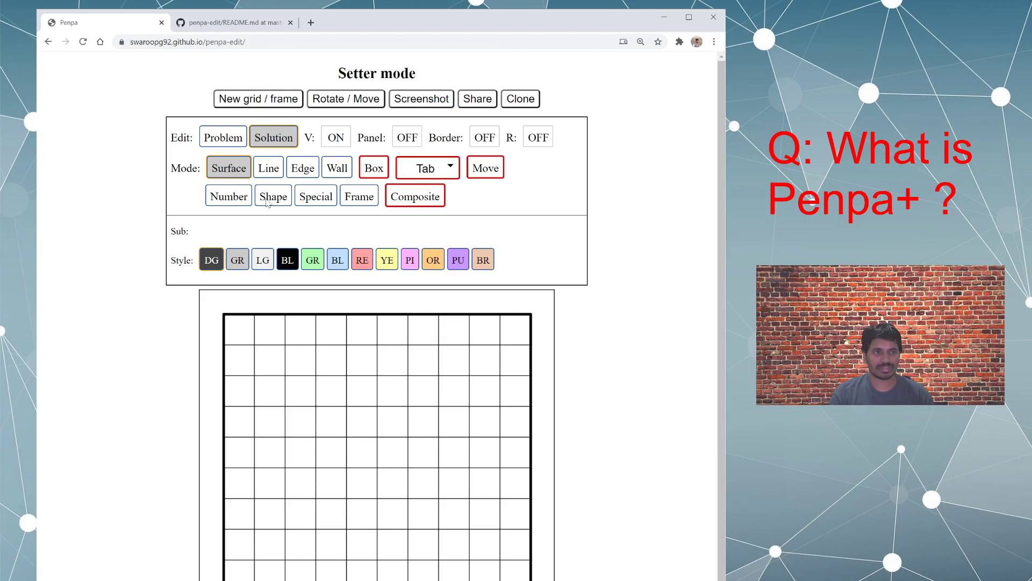
# Shade rows 2 to 6 of column 2 dark grey and draw a green line down column 3 alongside them
pyautogui.moveTo(266, 364); pyautogui.dragTo(274, 475)
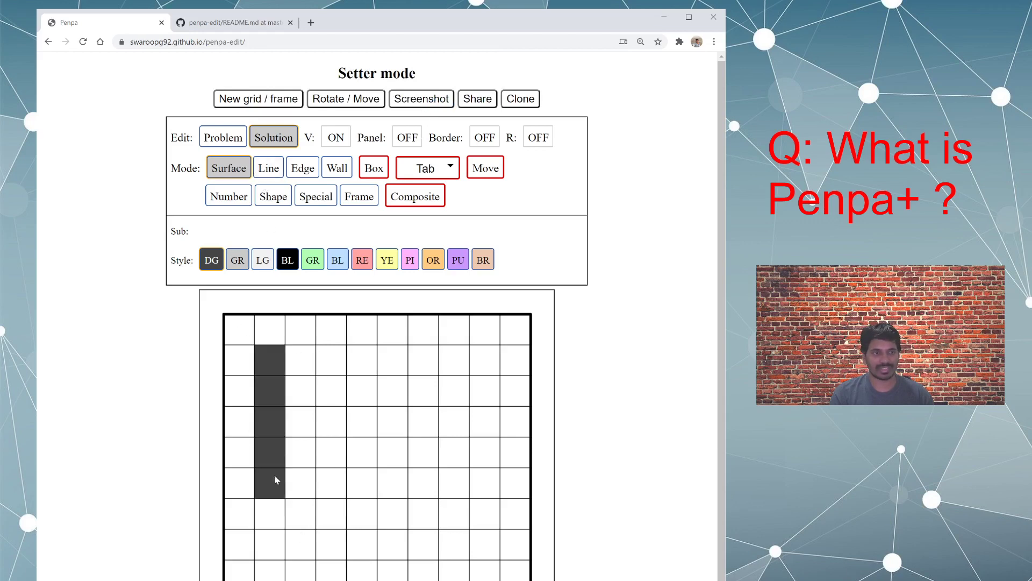
pyautogui.click(275, 163)
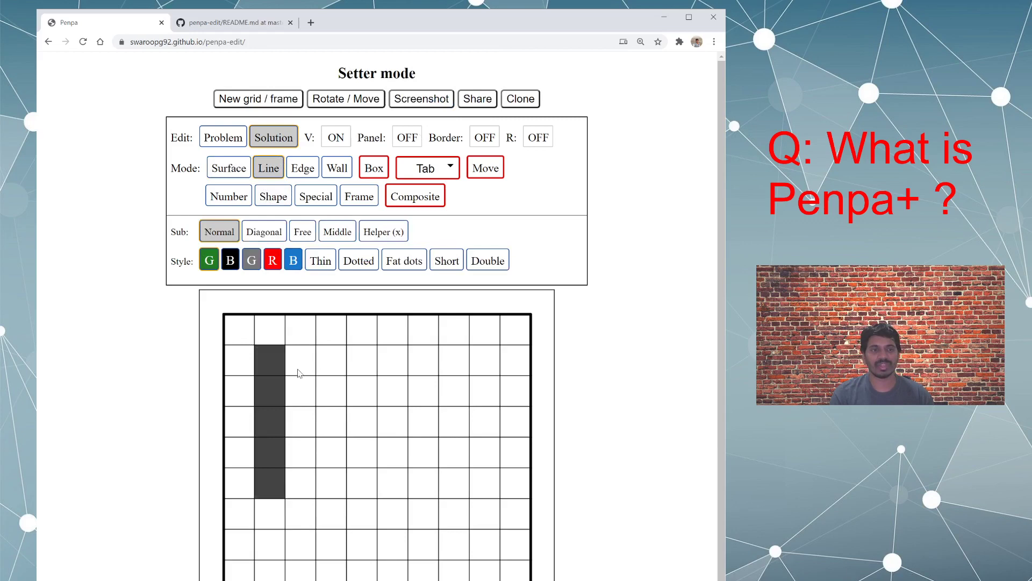
pyautogui.moveTo(304, 368); pyautogui.dragTo(300, 485)
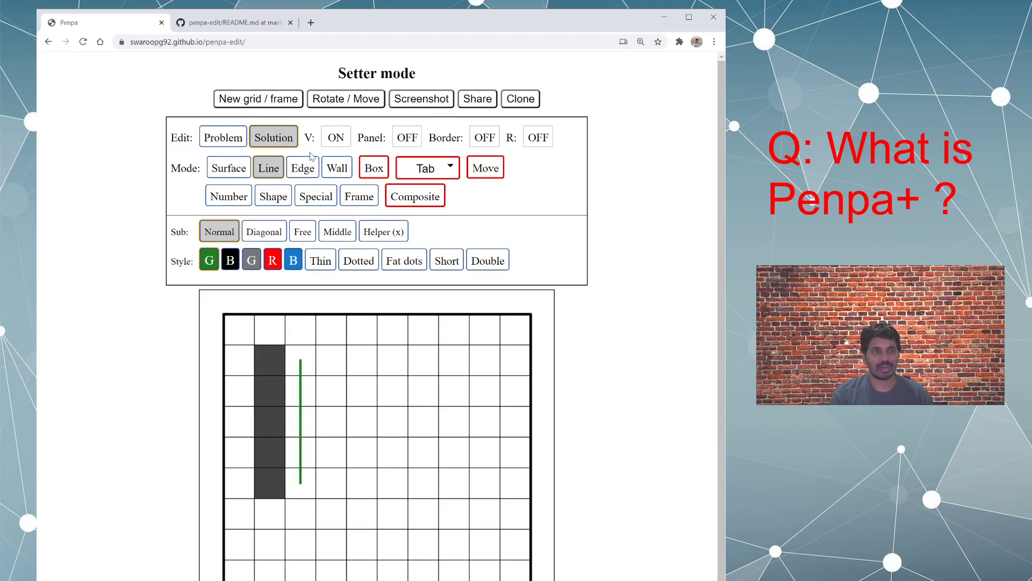
# Draw a green Edge line down the right side of column 4 from row 2 to row 6, turning along row 6's lower edge
pyautogui.click(311, 170)
pyautogui.moveTo(348, 357)
pyautogui.mouseDown()
pyautogui.moveTo(334, 496)
pyautogui.moveTo(319, 505)
pyautogui.mouseUp()
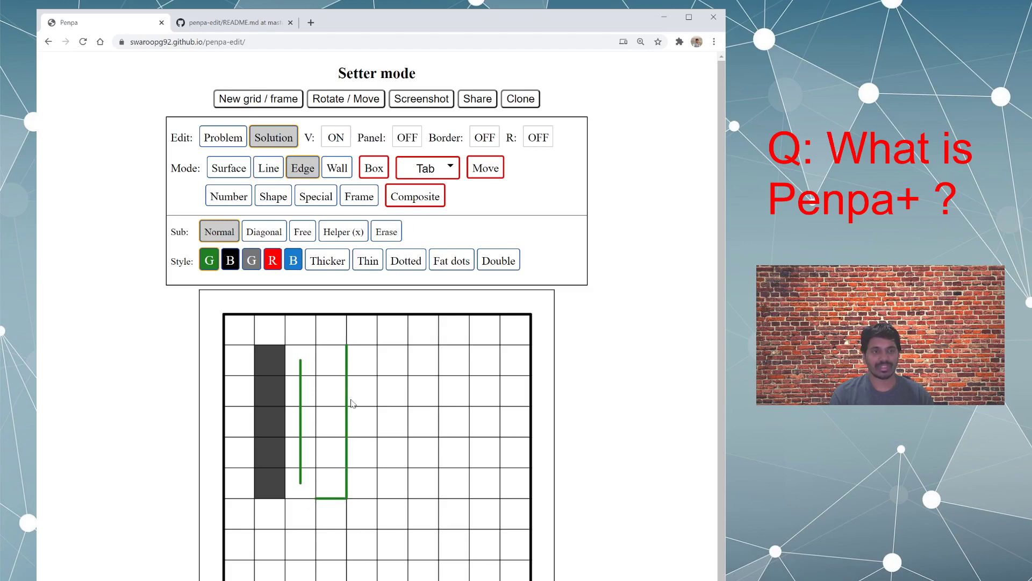
# On the Problem layer, enter black numbers: 3 in row 2, column 4; 4 in row 3, column 5; 5 in row 5, column 5
pyautogui.click(223, 138)
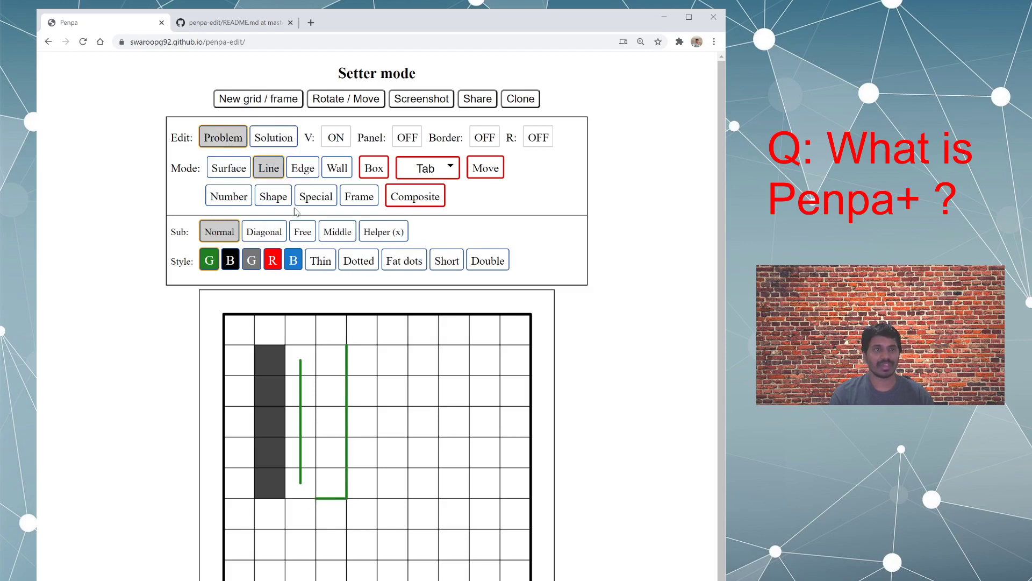
pyautogui.click(232, 193)
pyautogui.click(334, 362)
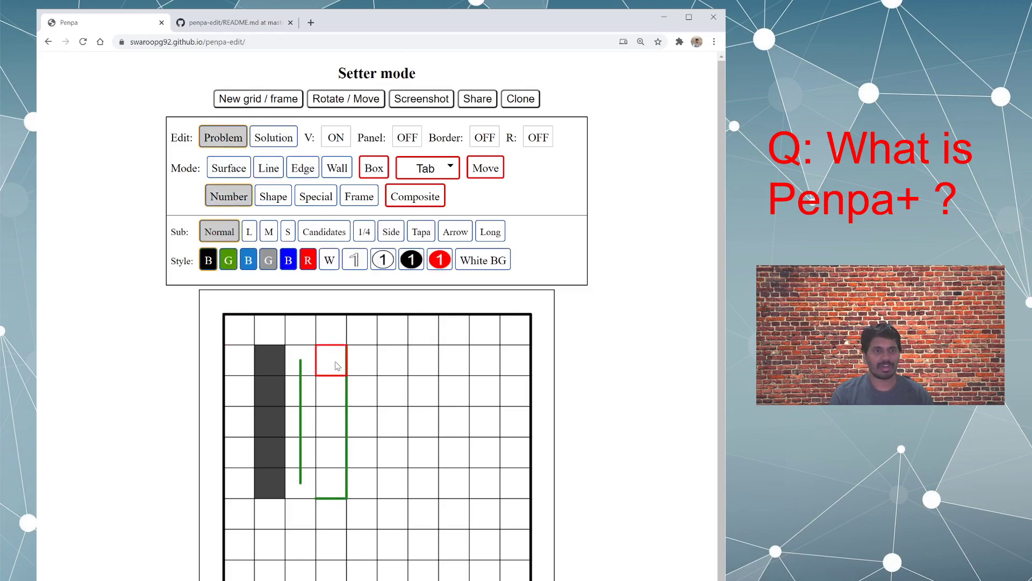
pyautogui.write('3')
pyautogui.click(360, 382)
pyautogui.write('4')
pyautogui.click(372, 442)
pyautogui.write('5')
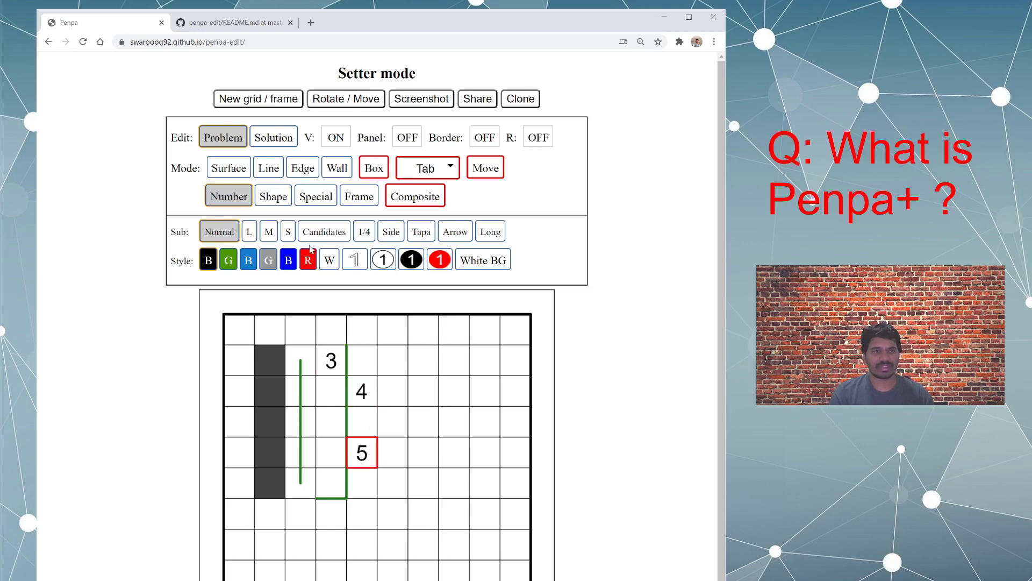
# Browse the available shapes and their sizes in Shape mode
pyautogui.click(273, 196)
pyautogui.moveTo(268, 233)
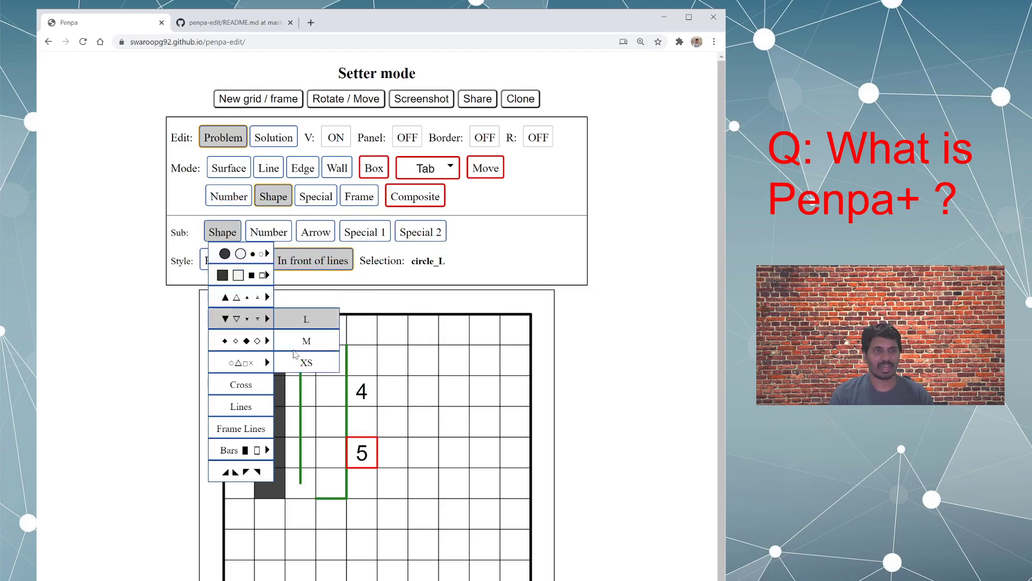
pyautogui.click(415, 424)
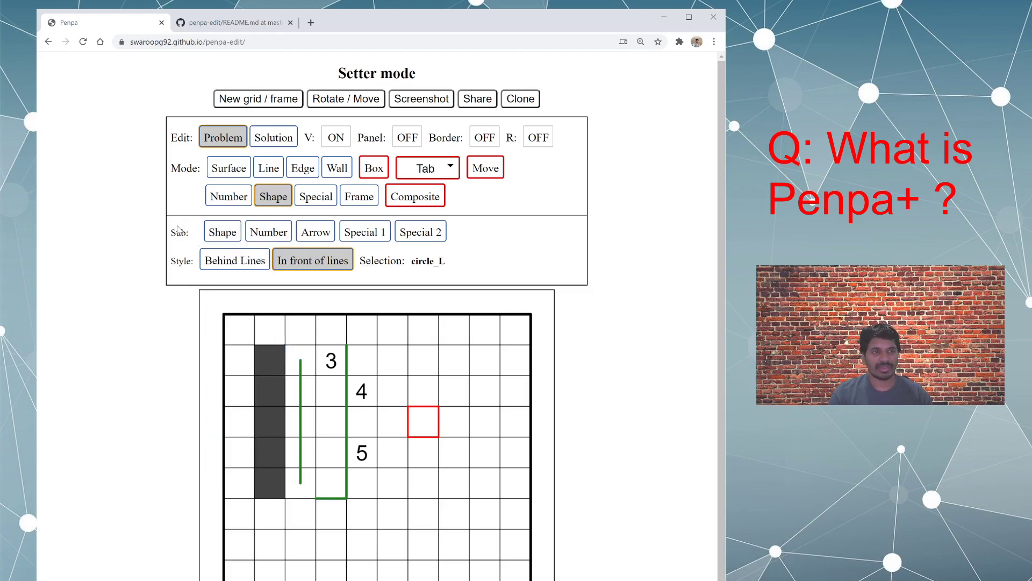
pyautogui.click(230, 171)
# Enter blue numbers: 21 in row 2, column 6 and 43 in row 4, column 7
pyautogui.click(229, 196)
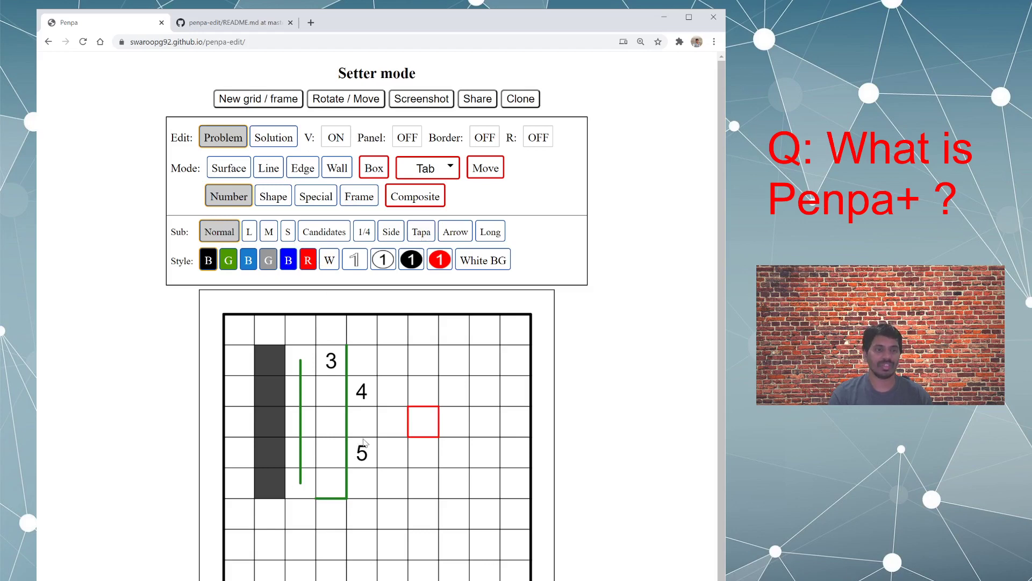
pyautogui.click(289, 260)
pyautogui.click(392, 360)
pyautogui.write('21')
pyautogui.click(423, 422)
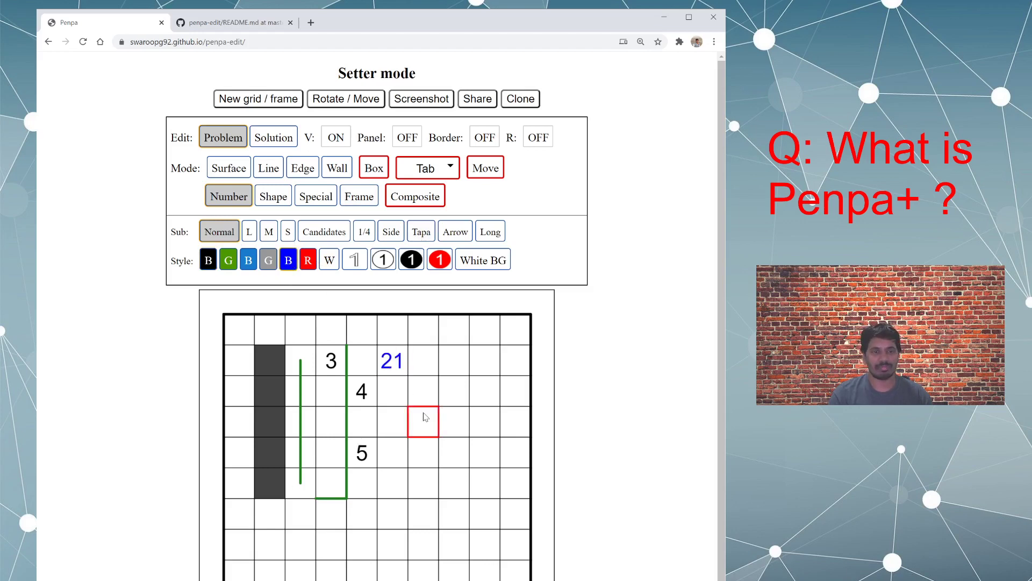
pyautogui.write('43')
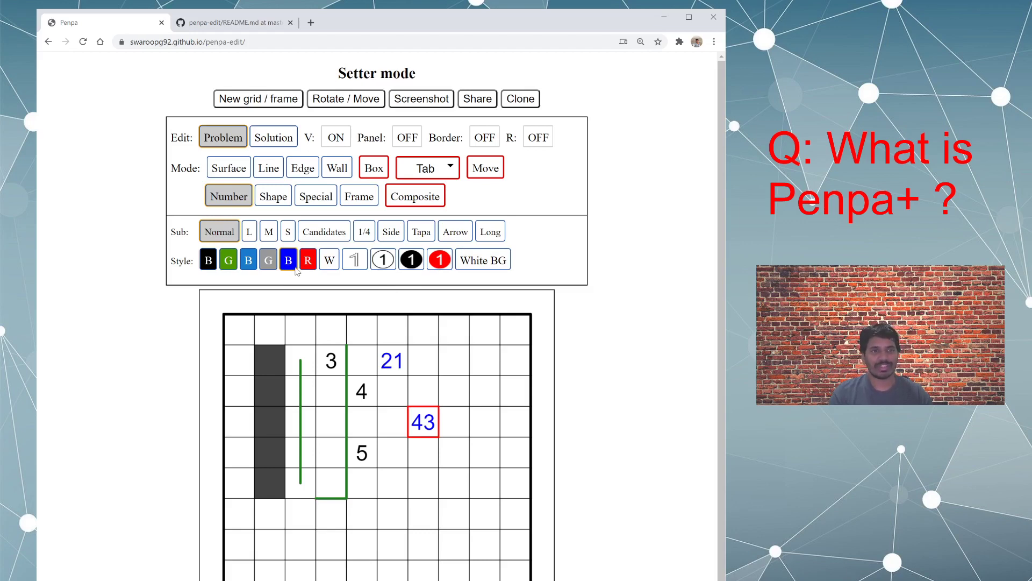
# Read the explanations of the option toggles, including Border and R
pyautogui.moveTo(308, 137)
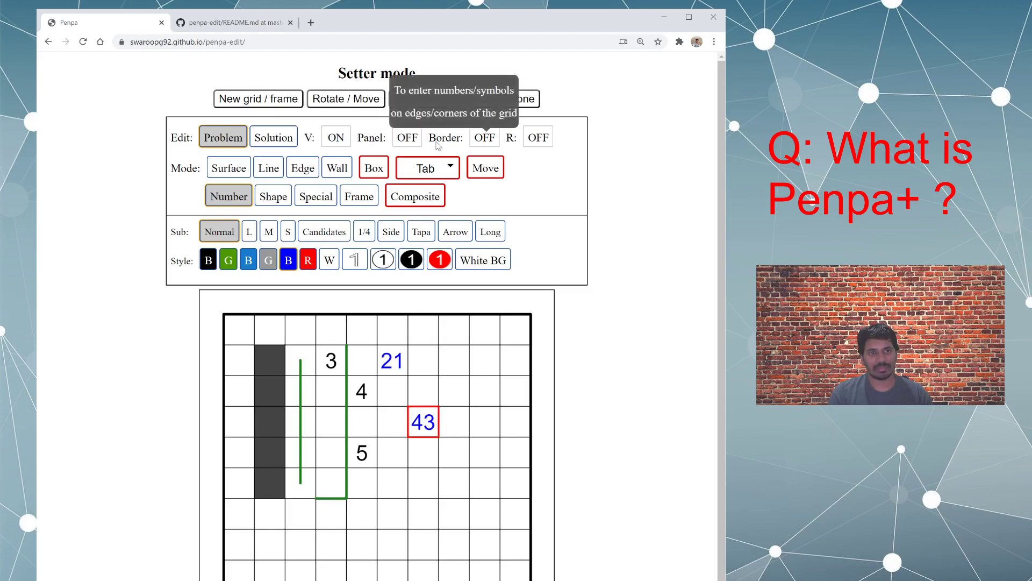
pyautogui.moveTo(515, 142)
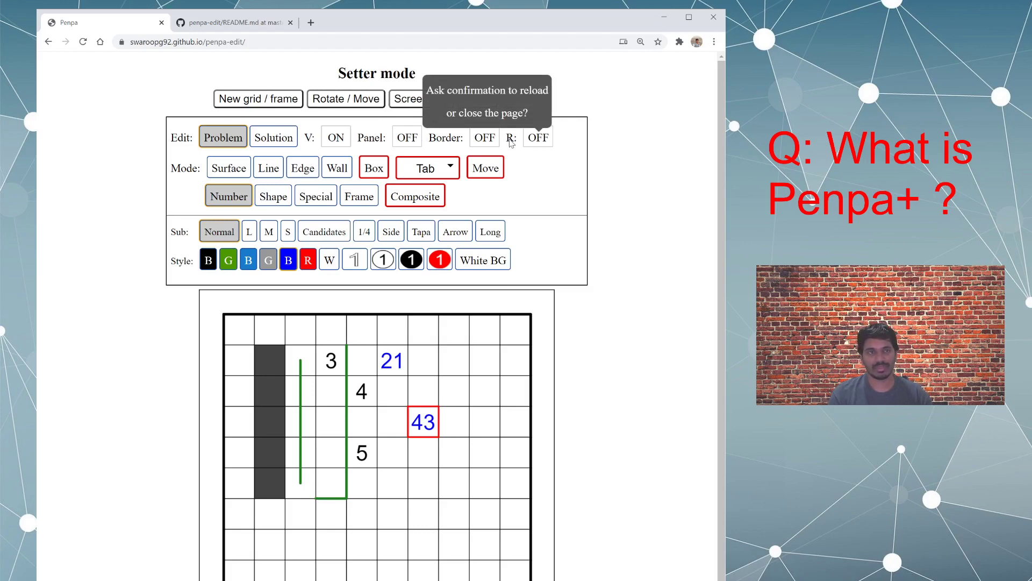
pyautogui.moveTo(452, 141)
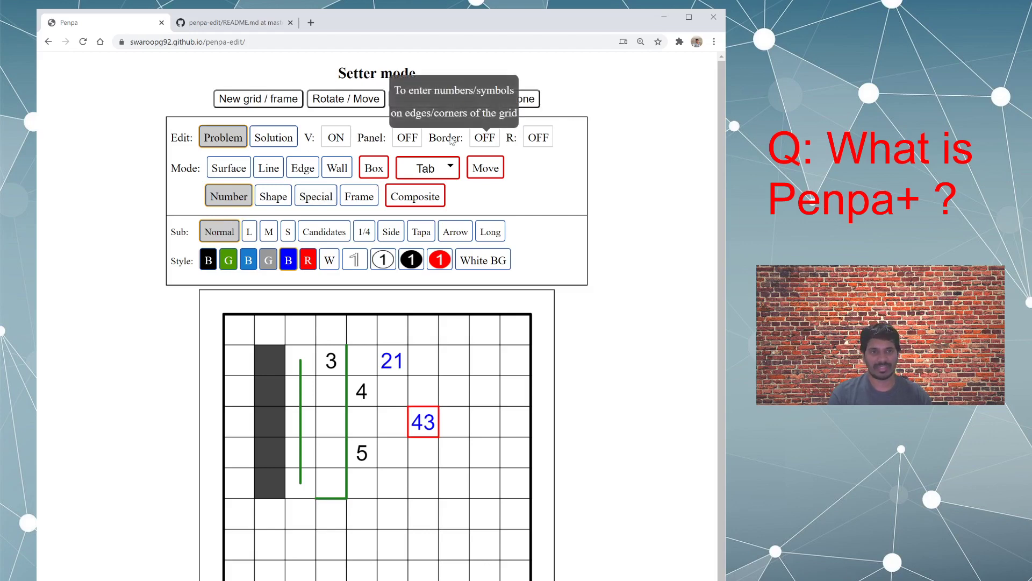
# Undo all the number entries on the grid
pyautogui.scroll(-1, 185, 328)
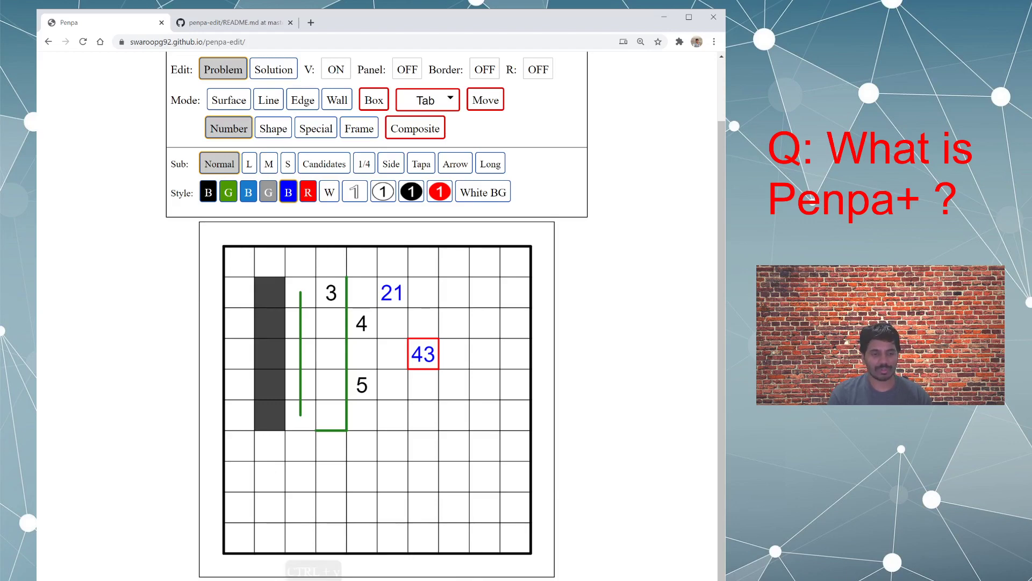
pyautogui.hotkey('ctrl', 'z')
pyautogui.hotkey('ctrl', 'z')
pyautogui.hotkey('ctrl', 'z')
pyautogui.hotkey('ctrl', 'z')
pyautogui.hotkey('ctrl', 'z')
pyautogui.hotkey('ctrl', 'z')
pyautogui.hotkey('ctrl', 'z')
pyautogui.hotkey('ctrl', 'z')
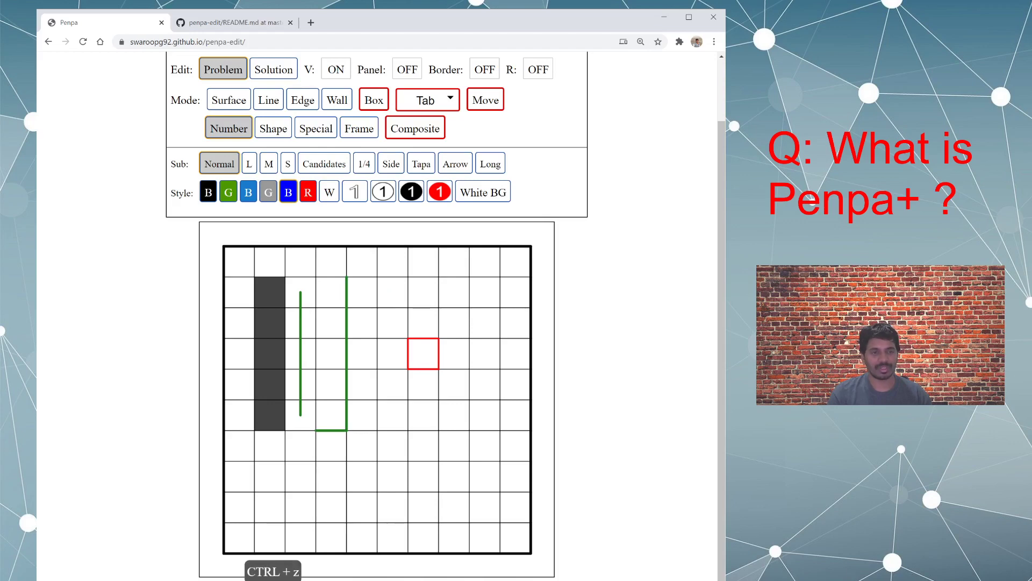
# Redo the number entries up to the blue 4 in row 4, column 7
pyautogui.hotkey('ctrl', 'y')
pyautogui.hotkey('ctrl', 'y')
pyautogui.hotkey('ctrl', 'y')
pyautogui.hotkey('ctrl', 'y')
pyautogui.hotkey('ctrl', 'y')
pyautogui.hotkey('ctrl', 'y')
pyautogui.hotkey('ctrl', 'y')
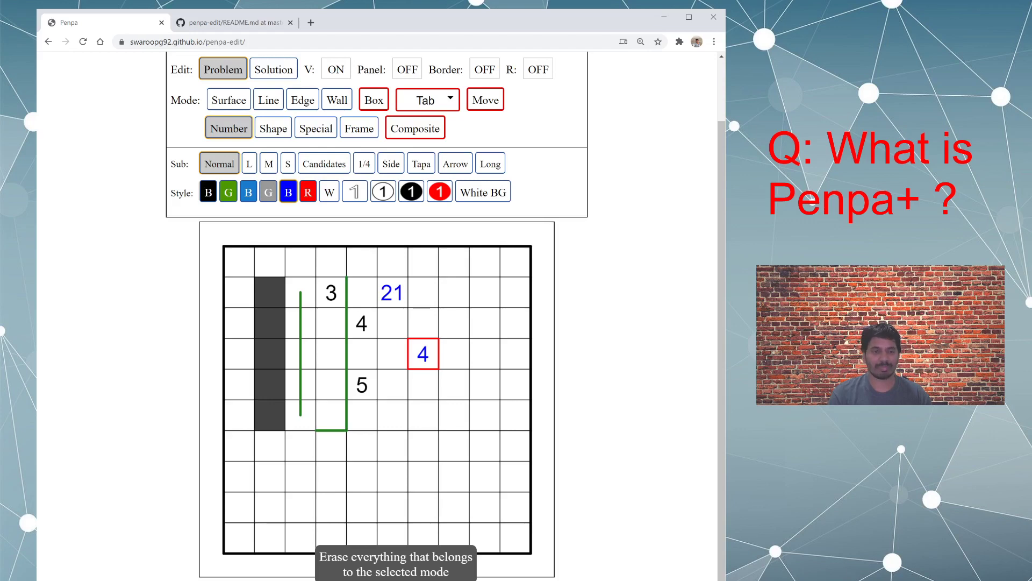
# Request erasing all Number mode elements, but cancel the erasure
pyautogui.hotkey('ctrl', 'Delete')
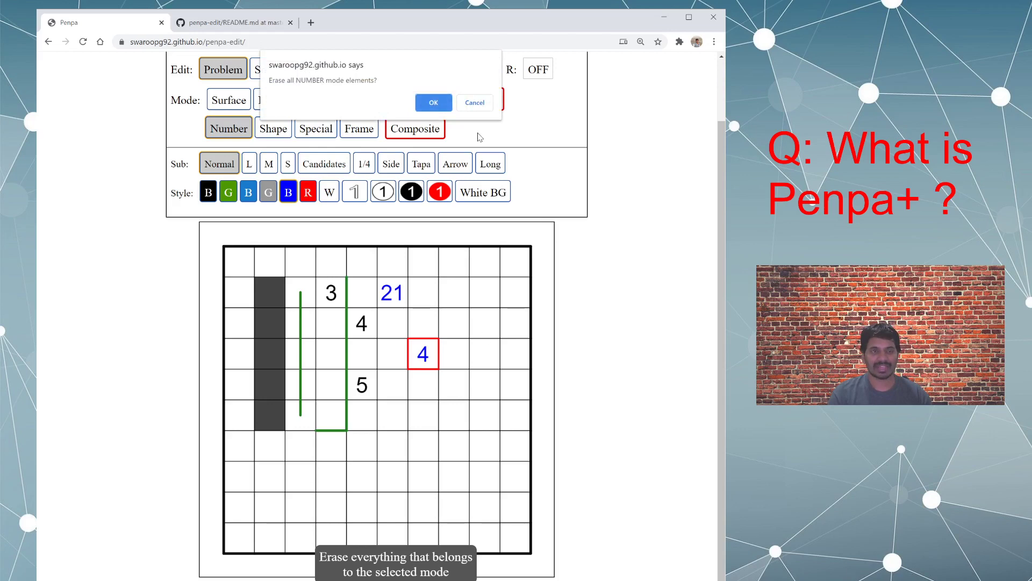
pyautogui.click(481, 102)
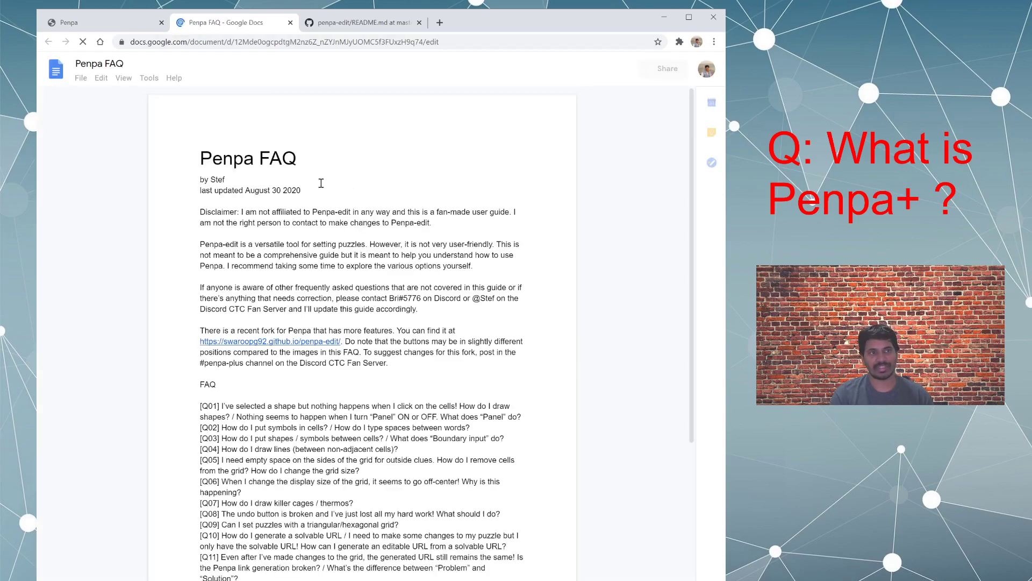
# Read through the introduction and question list of the Penpa FAQ document, and close it to return to the grid
pyautogui.scroll(-7, 281, 390)
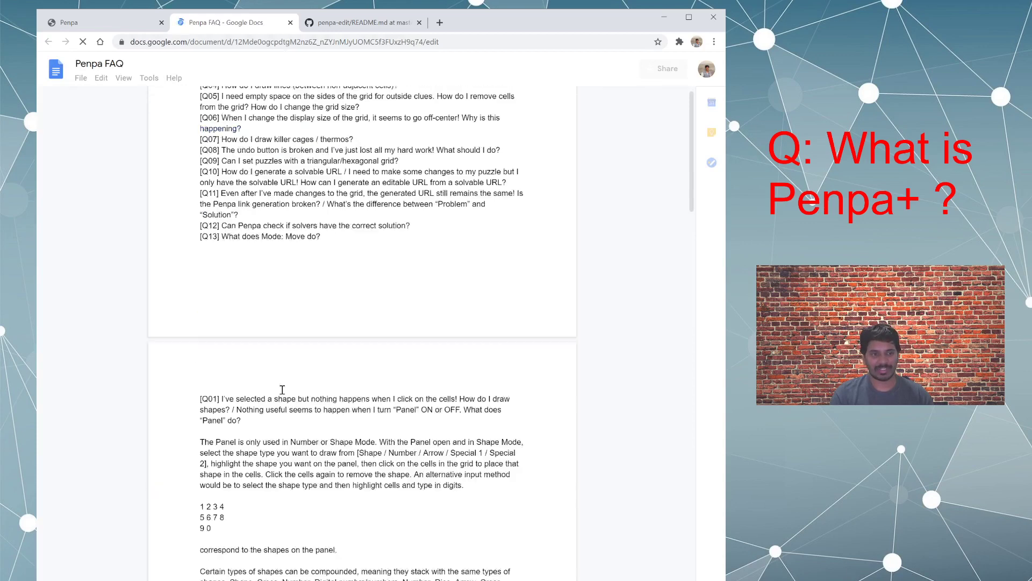
pyautogui.scroll(5, 294, 236)
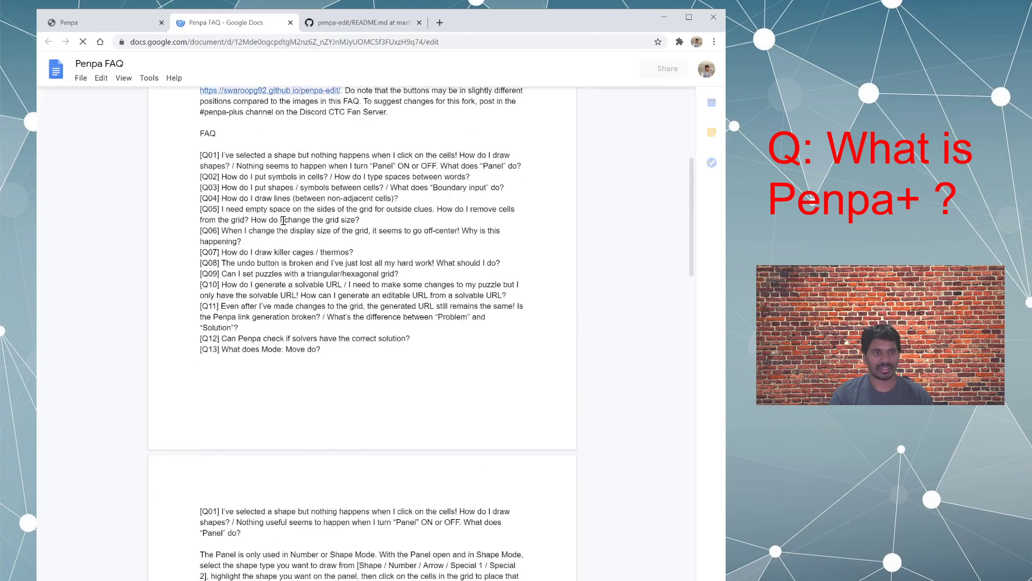
pyautogui.scroll(3, 260, 263)
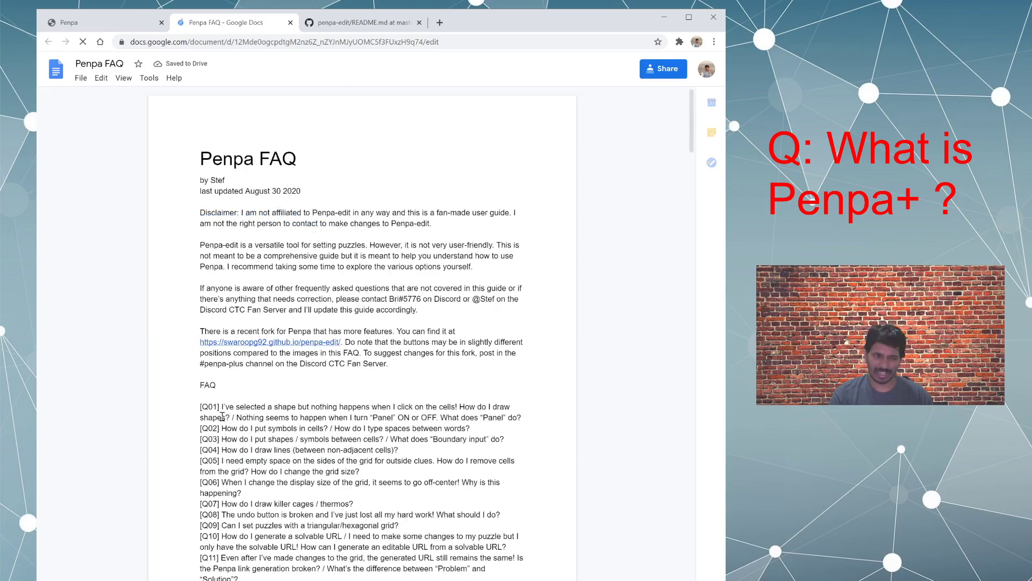
pyautogui.moveTo(219, 407); pyautogui.dragTo(375, 574)
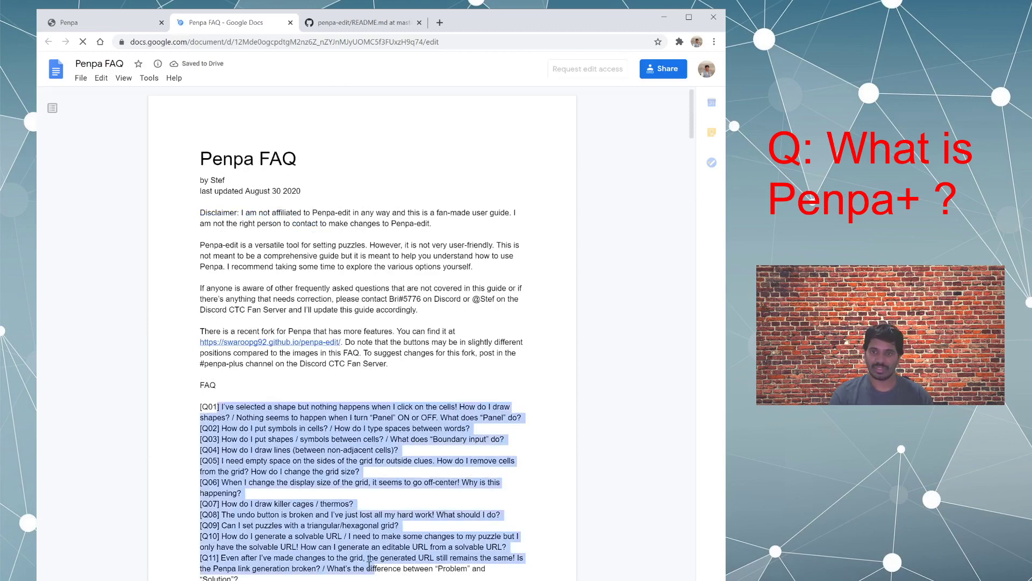
pyautogui.click(370, 533)
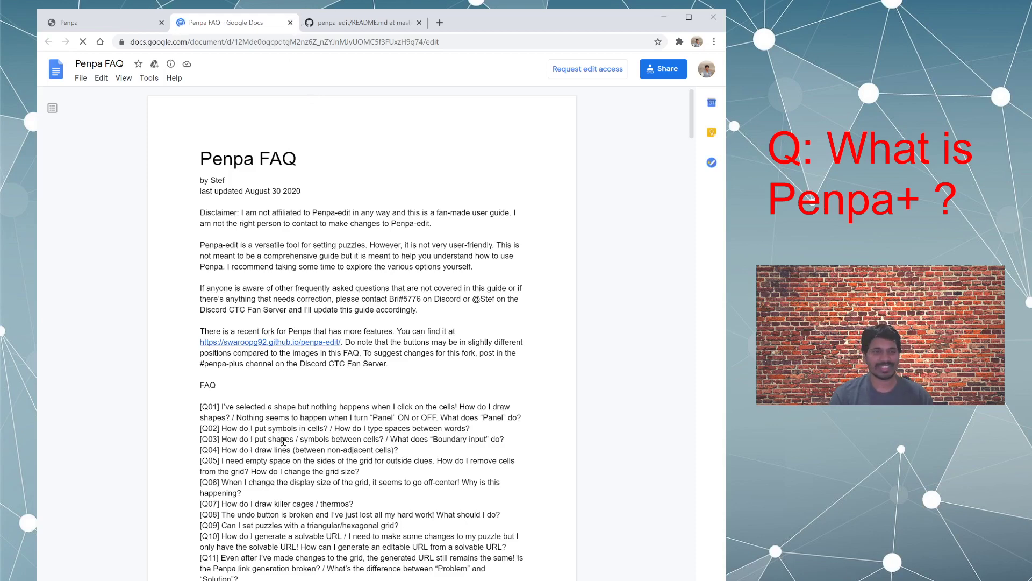
pyautogui.click(290, 24)
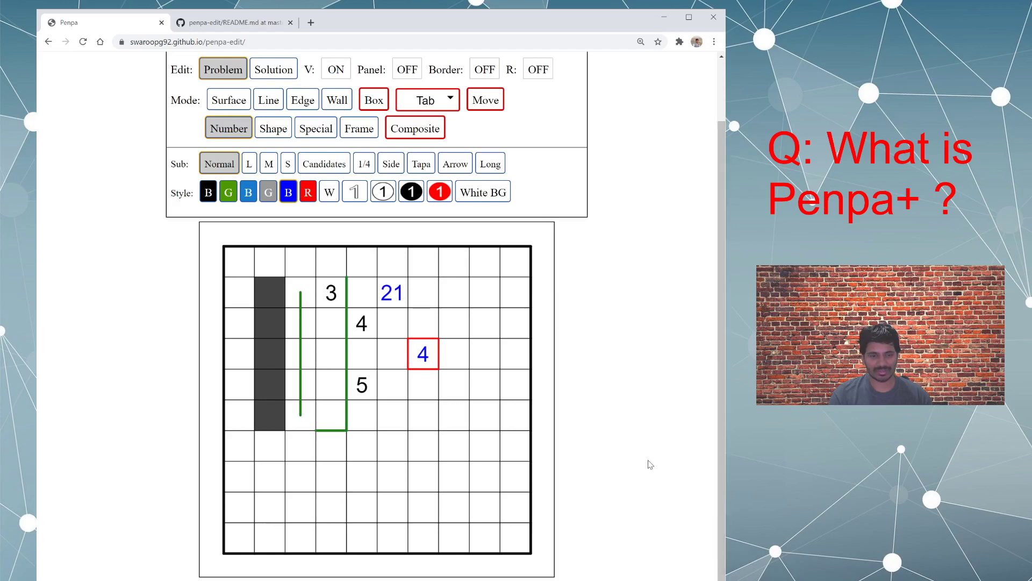
# Try different page zoom levels, finishing with the whole editor in view, from the grid commands down to the footer links
pyautogui.keyDown('ctrl'); pyautogui.scroll(-4, 649, 463); pyautogui.keyUp('ctrl')
pyautogui.keyDown('ctrl'); pyautogui.scroll(1, 641, 475); pyautogui.keyUp('ctrl')
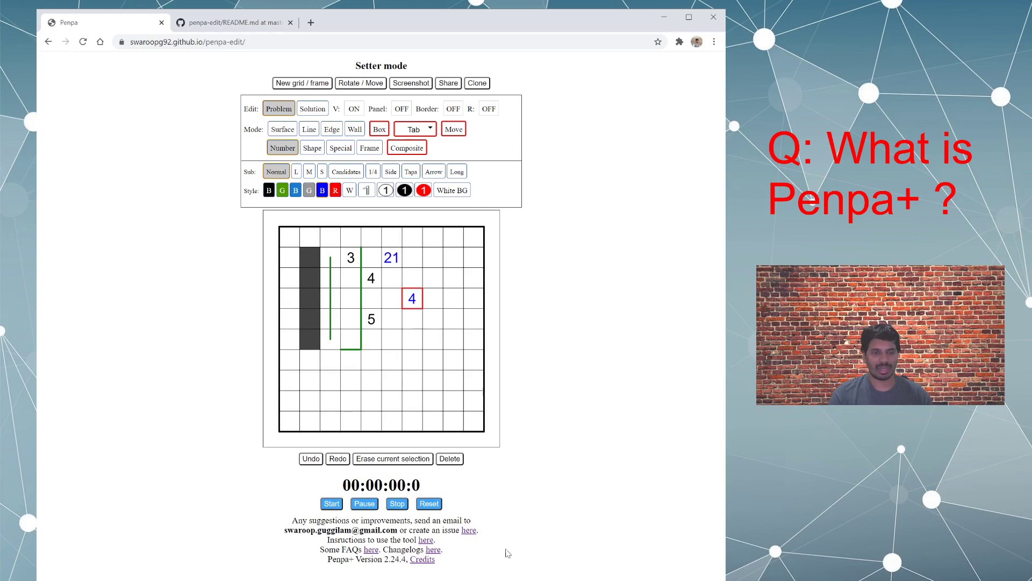
pyautogui.hotkey('ctrl', '+')
pyautogui.hotkey('ctrl', '+')
pyautogui.hotkey('ctrl', '+')
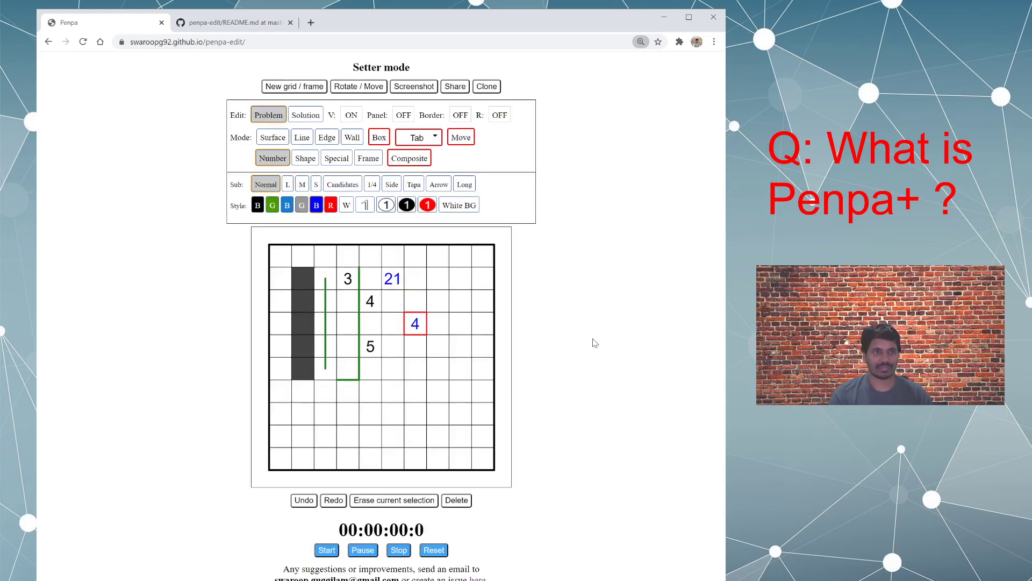
pyautogui.hotkey('ctrl', '-')
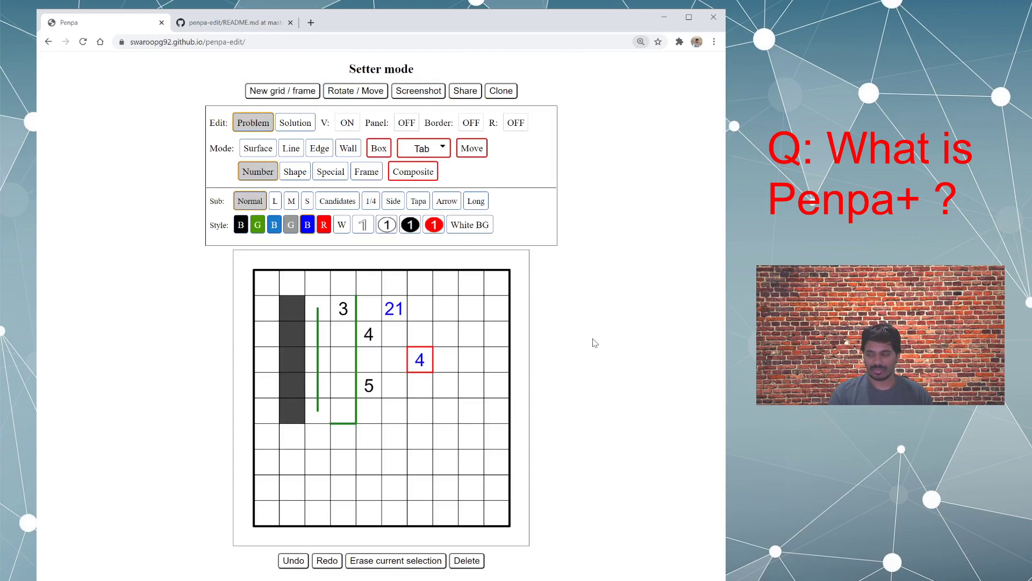
pyautogui.hotkey('ctrl', '-')
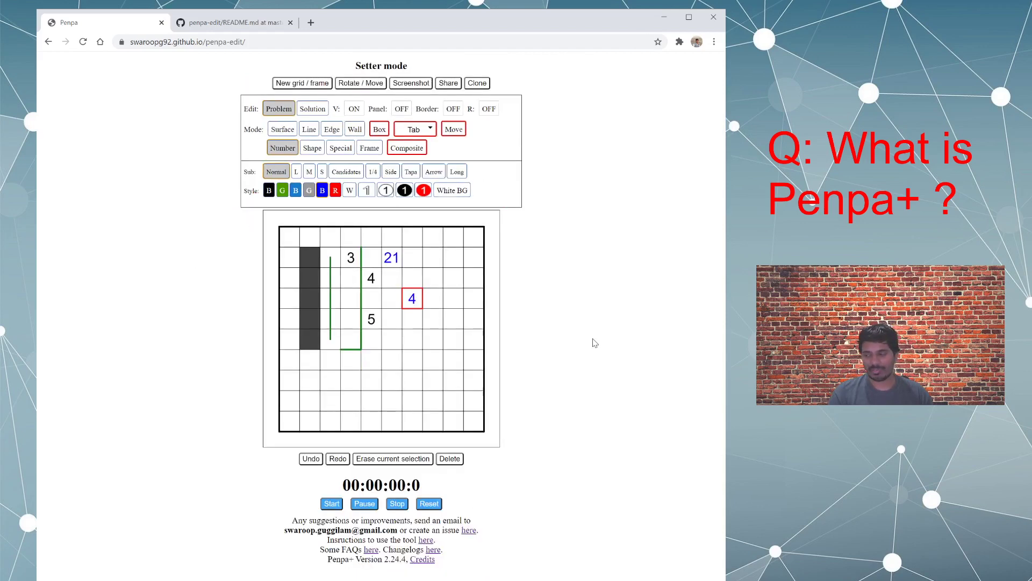